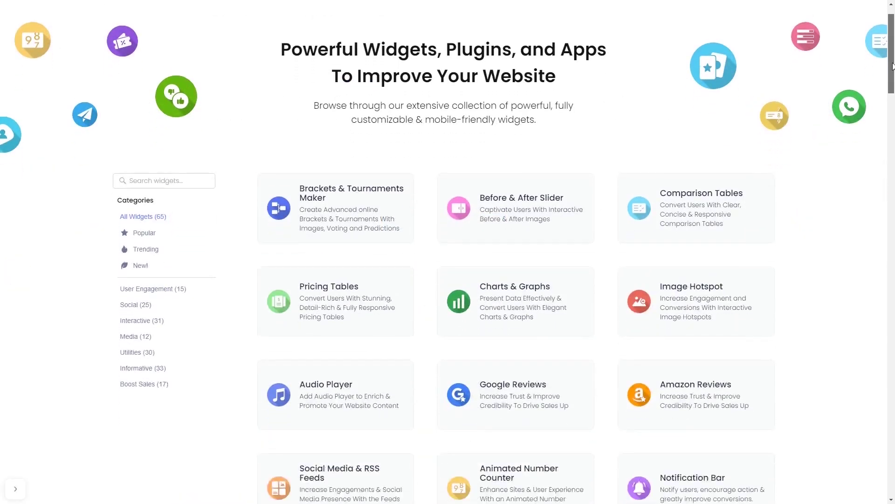
drag(893, 66, 894, 186)
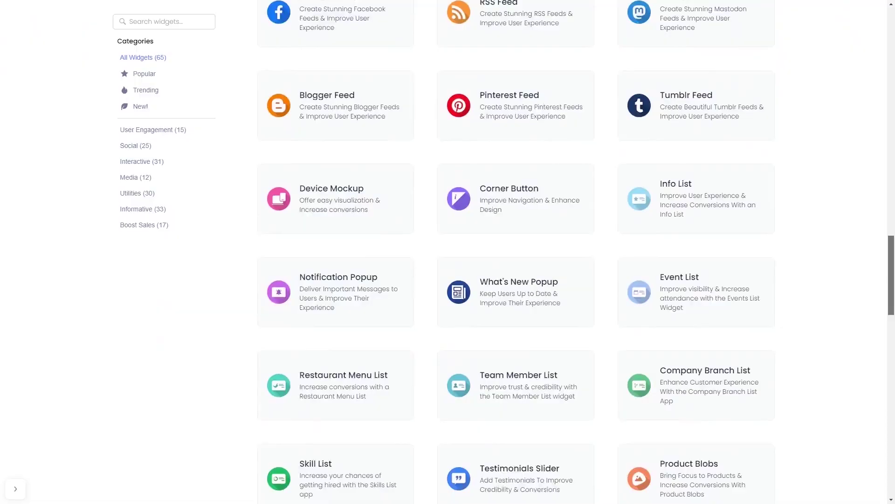
drag(893, 186, 894, 315)
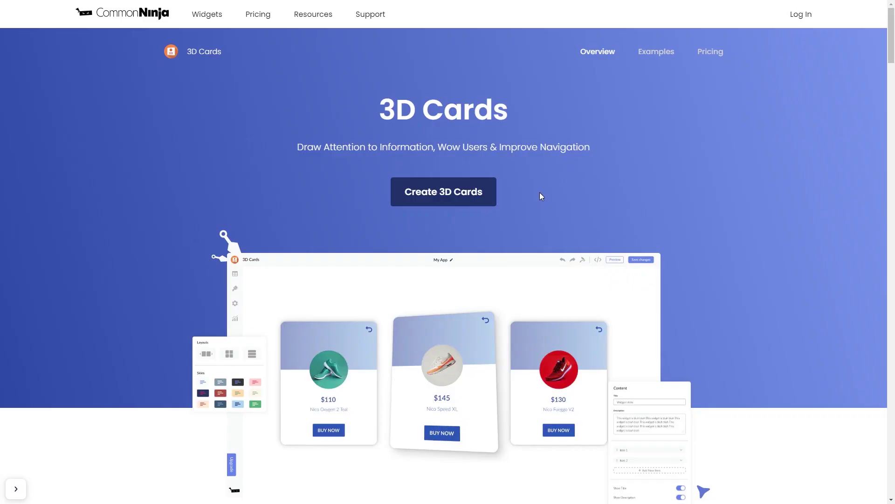
Create a new 3D Cards widget and expand the first default My Card for editing.
click(452, 199)
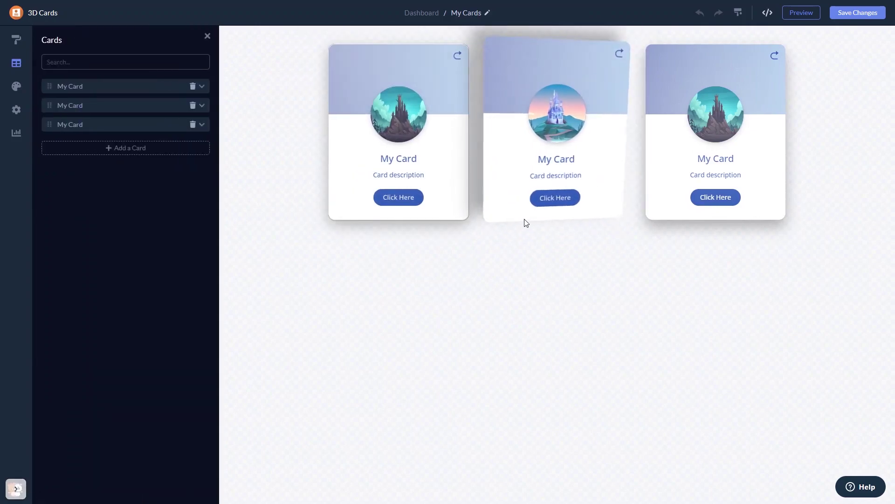
click(202, 87)
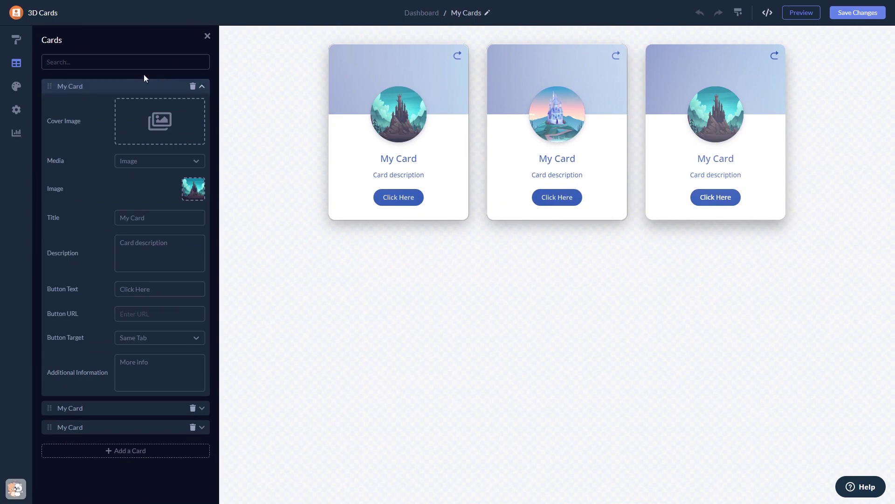
Switch the cards to the framed layout with the image above a centred panel.
click(16, 45)
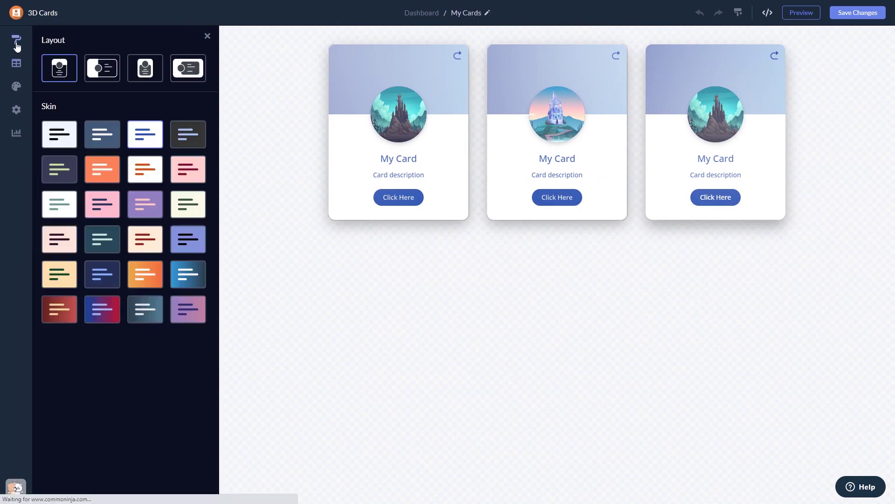
click(99, 67)
click(145, 71)
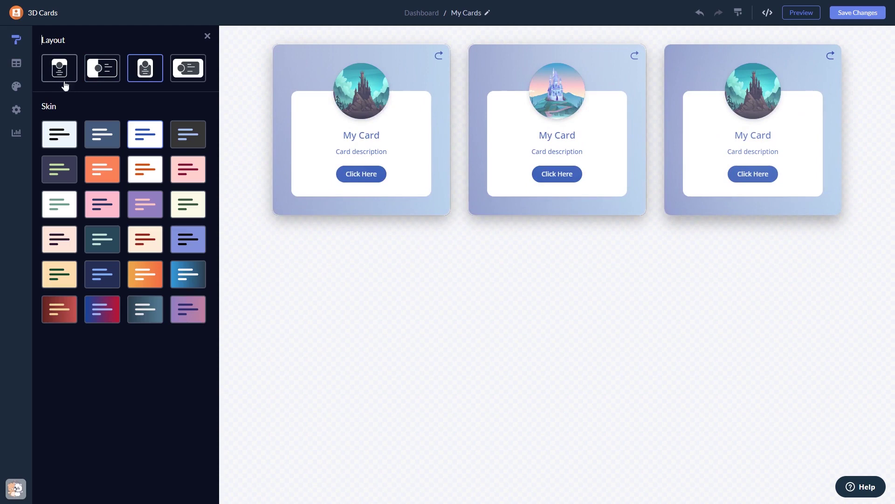
Try the dark, light and orange skins, then settle on the pink skin.
click(93, 137)
click(139, 146)
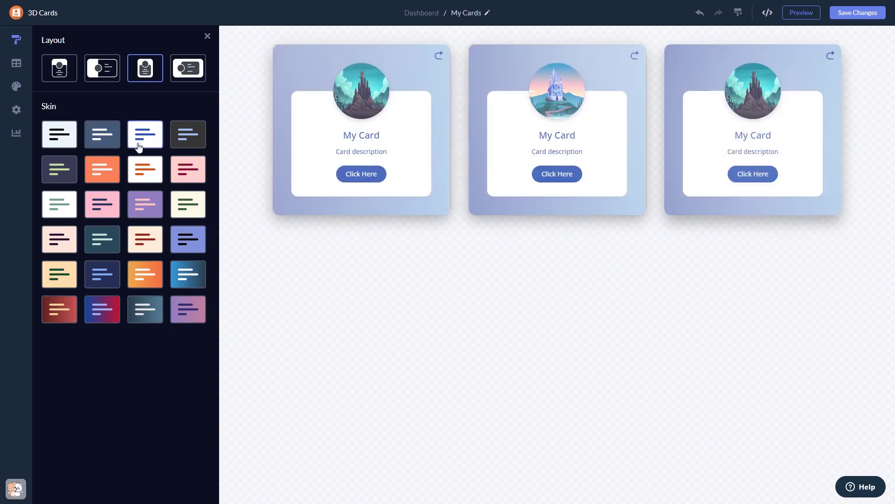
click(106, 173)
click(119, 209)
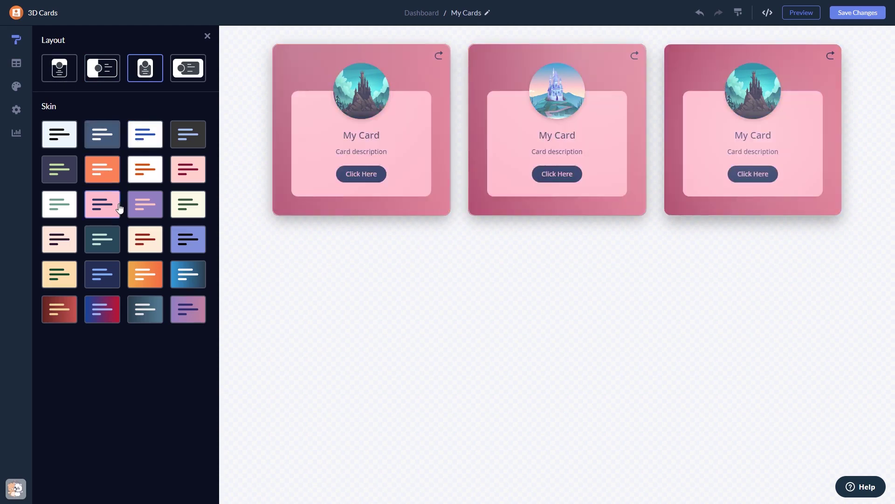
Check the Basic font and colour styles, then show Visibility settings with flippable cards on.
click(16, 87)
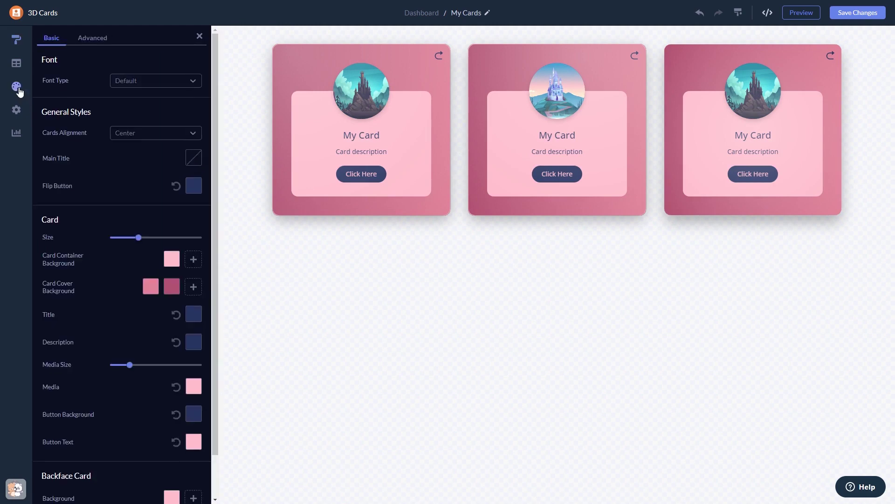
click(18, 111)
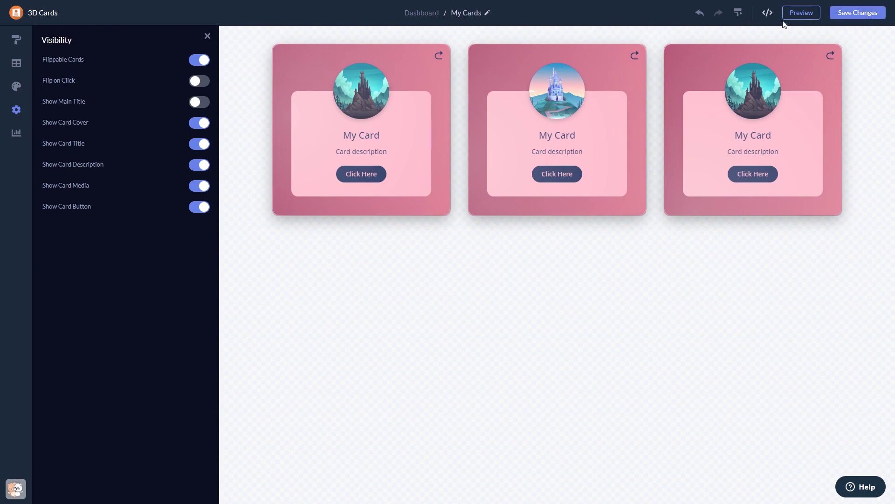
Copy the widget's installation code from the dashboard's Add to site window.
click(421, 14)
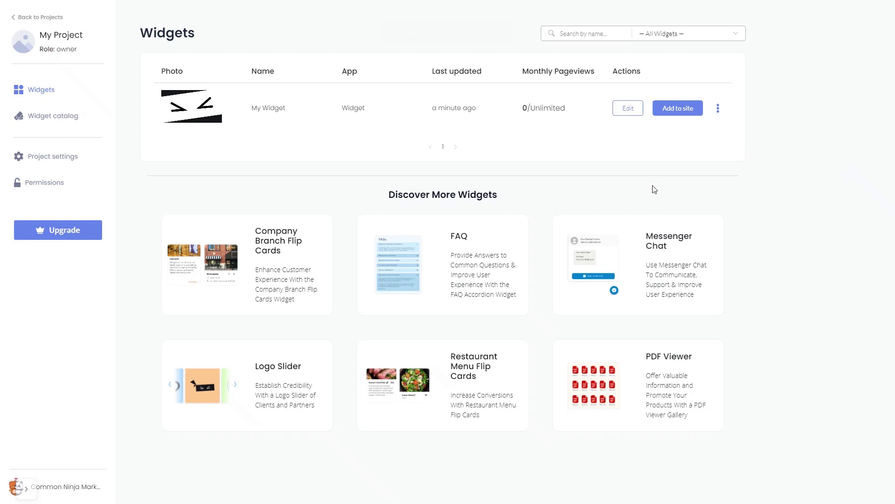
click(682, 112)
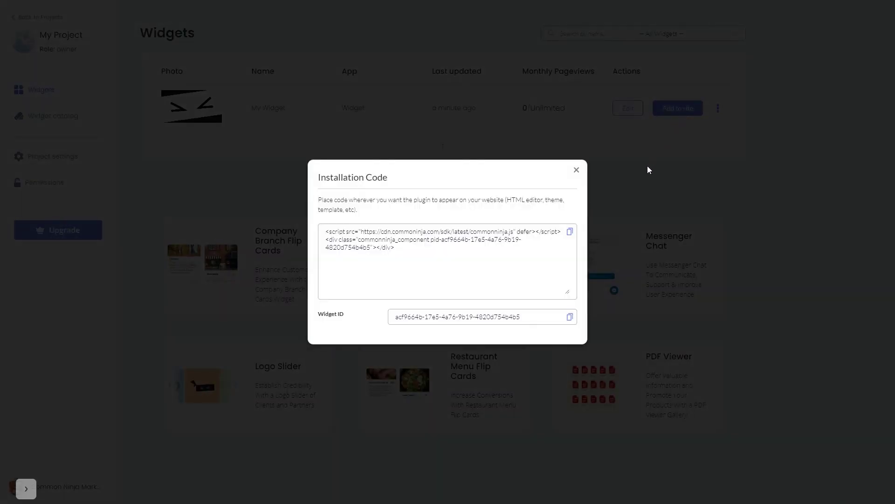
click(570, 232)
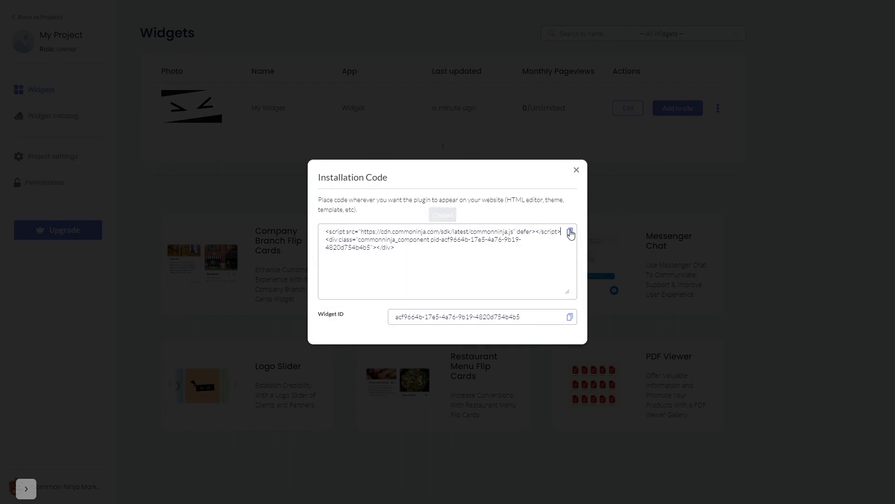
click(578, 170)
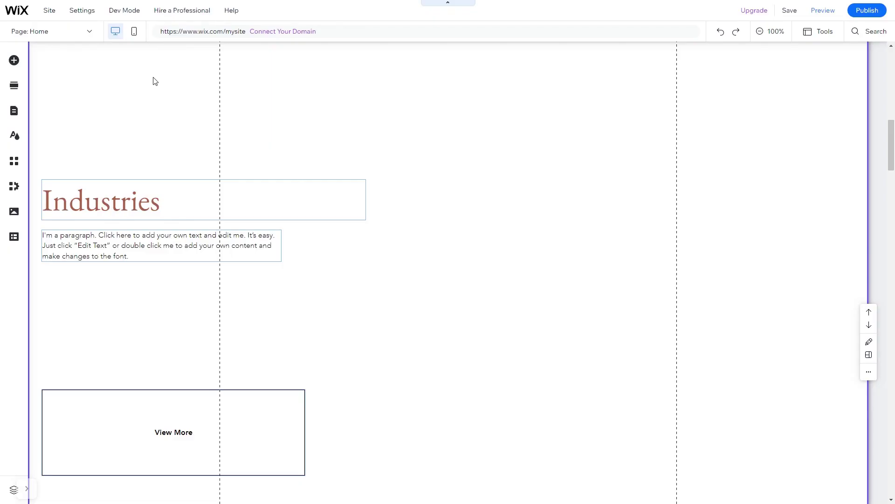
Add an Embed HTML element to the Wix Home page beside the Industries text.
click(14, 63)
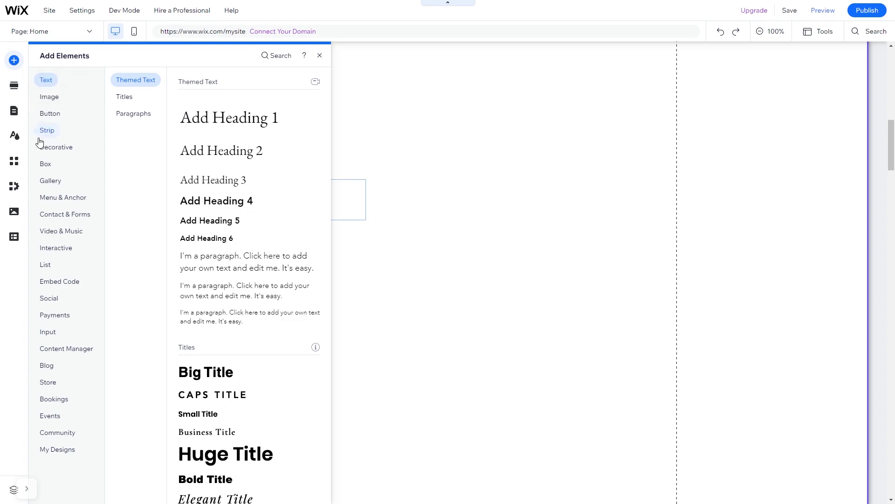
click(61, 281)
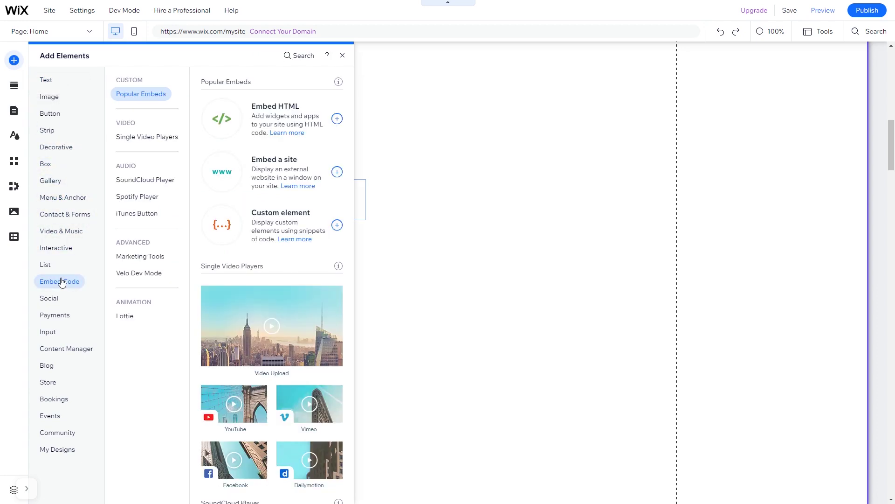
click(261, 118)
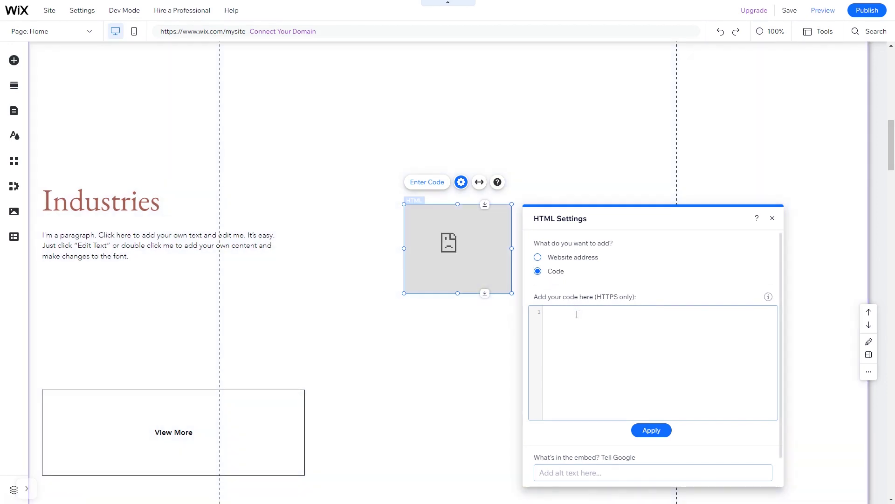
Paste the Common Ninja script and div code into the HTML embed and update it.
key(ctrl+v)
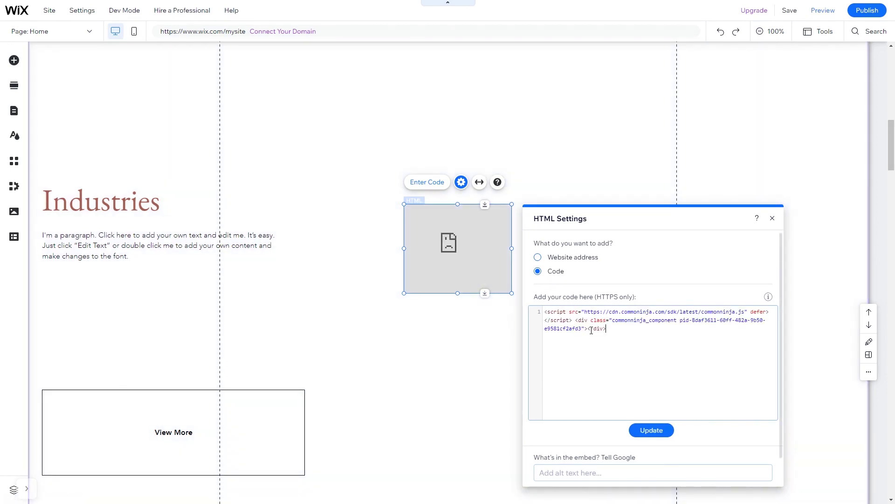
click(648, 434)
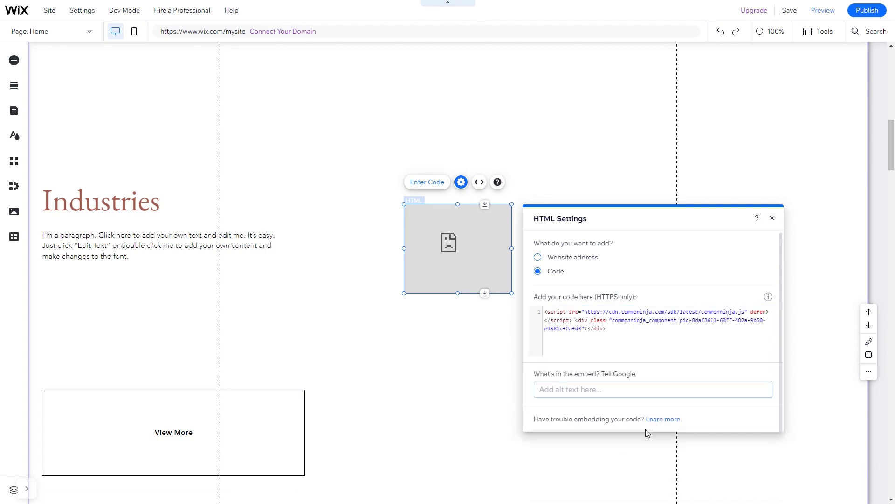